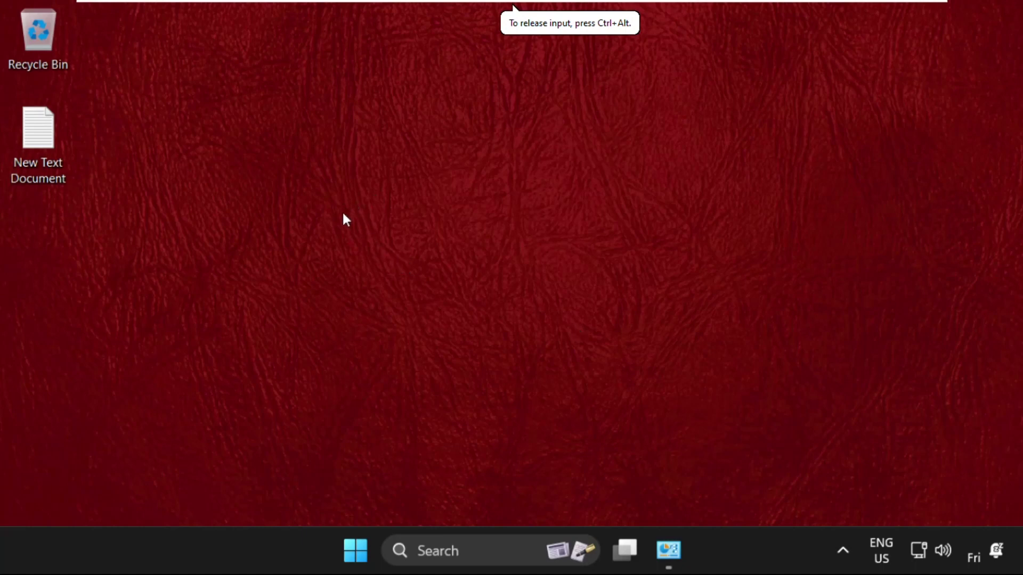
# - Refresh the desktop and close the running Control Panel window from the taskbar
pyautogui.rightClick(352, 206)
pyautogui.click(451, 191)
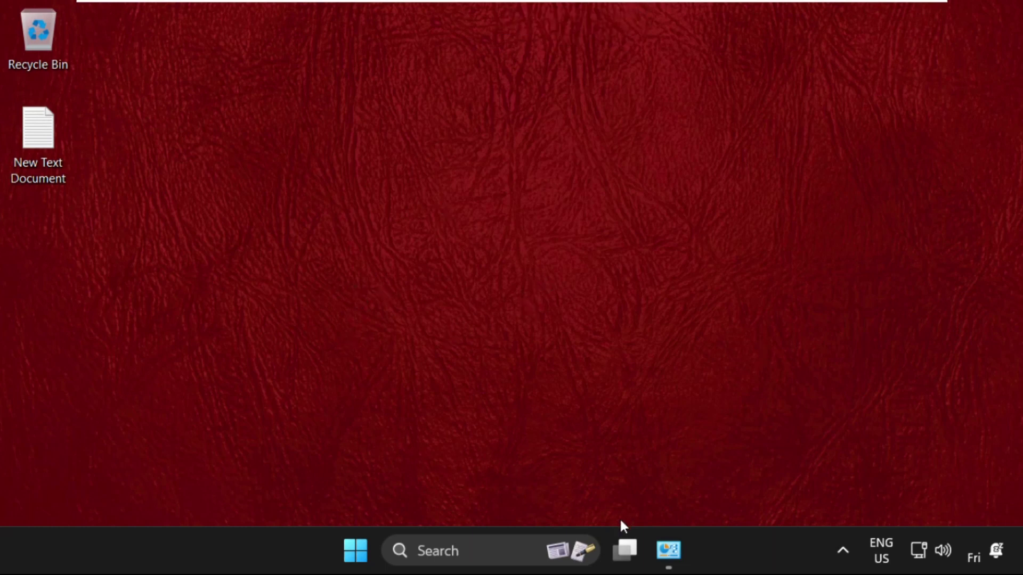
pyautogui.rightClick(668, 551)
pyautogui.click(624, 494)
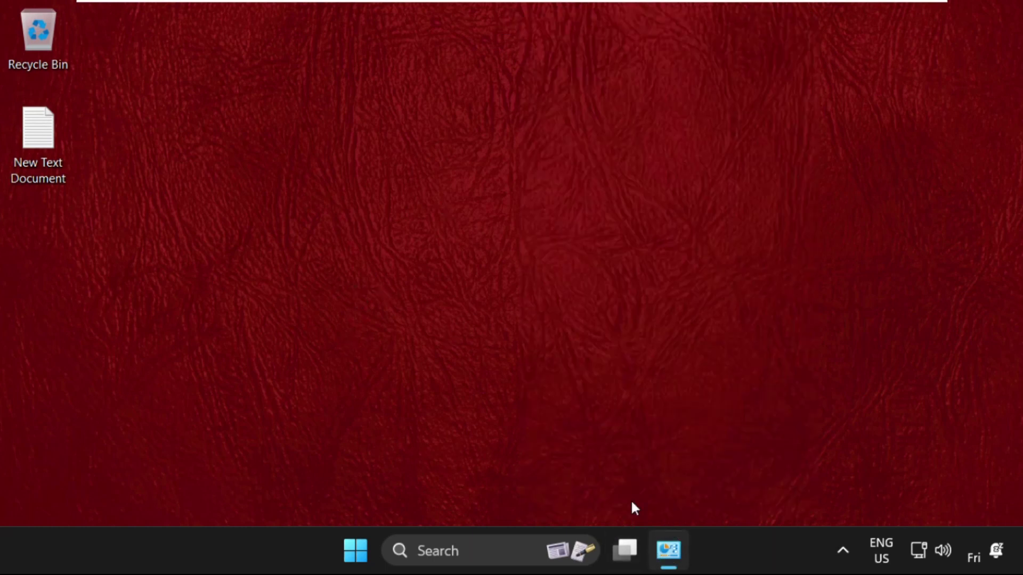
# - Start a Windows search from the taskbar to find 'control panel'
pyautogui.click(442, 551)
pyautogui.write('co')
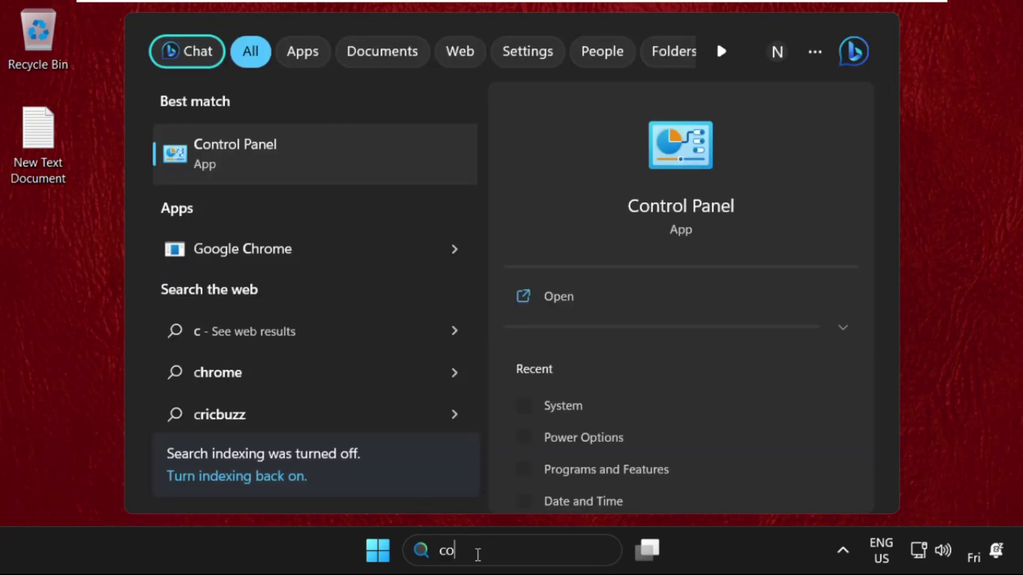
pyautogui.write('ntrol')
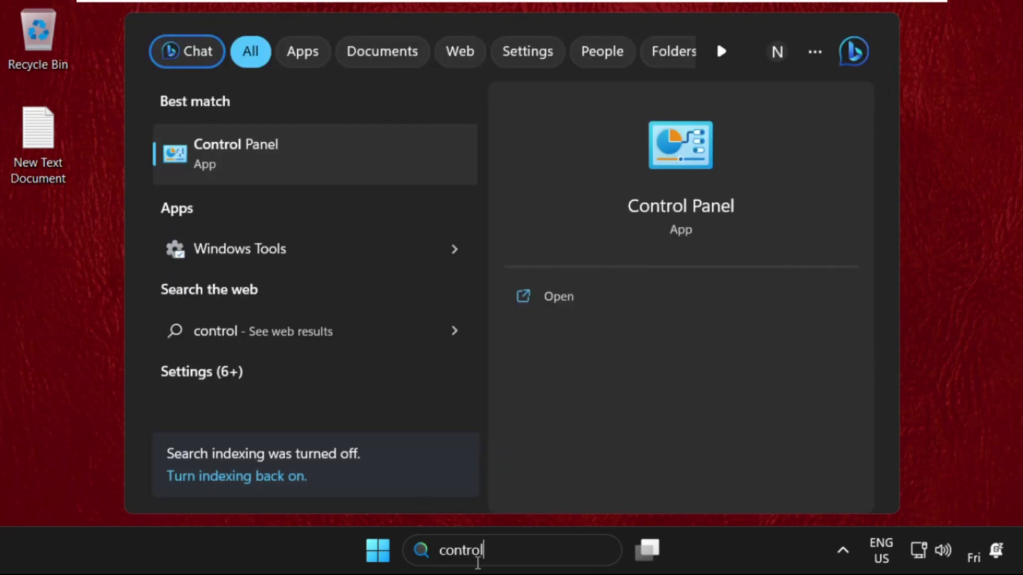
pyautogui.write(' panel')
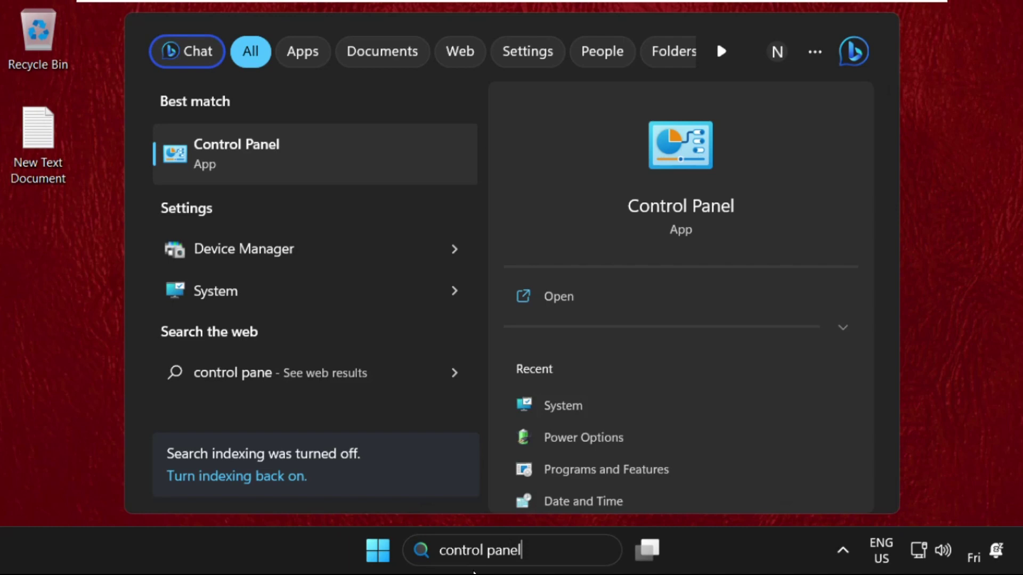
# - Launch Control Panel, set View by to Large icons, and go to Power Options
pyautogui.click(246, 159)
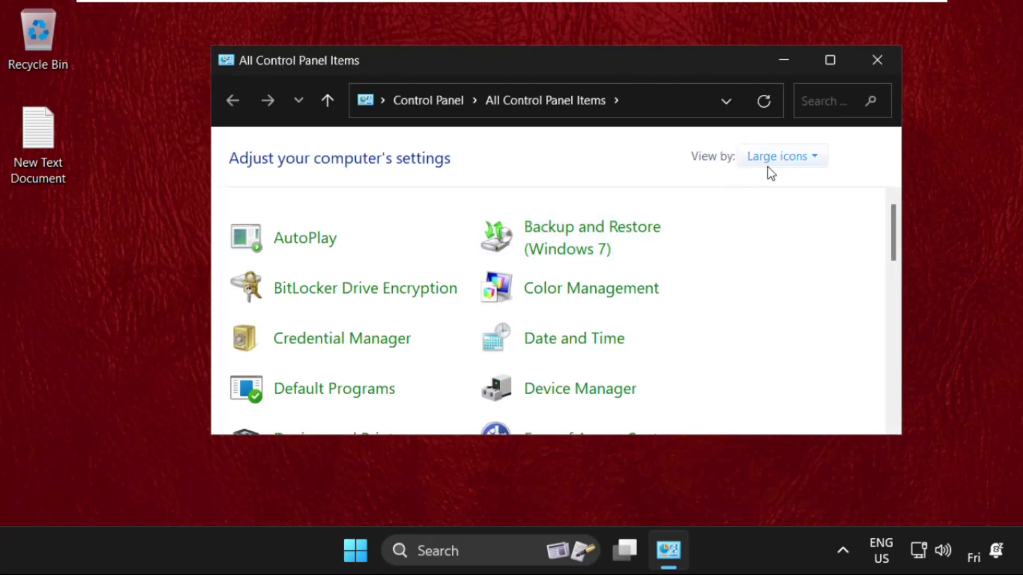
pyautogui.click(779, 157)
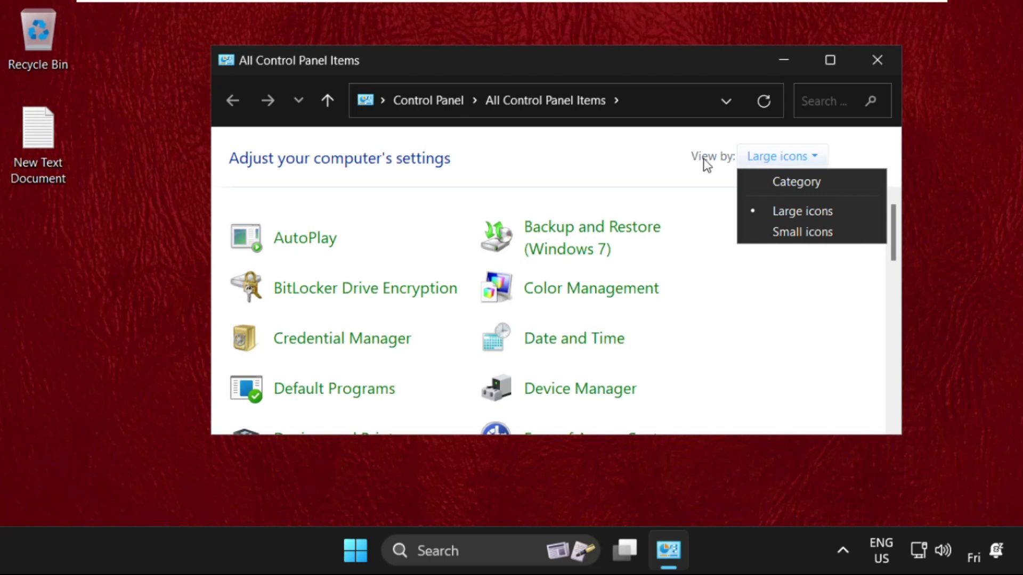
pyautogui.click(824, 211)
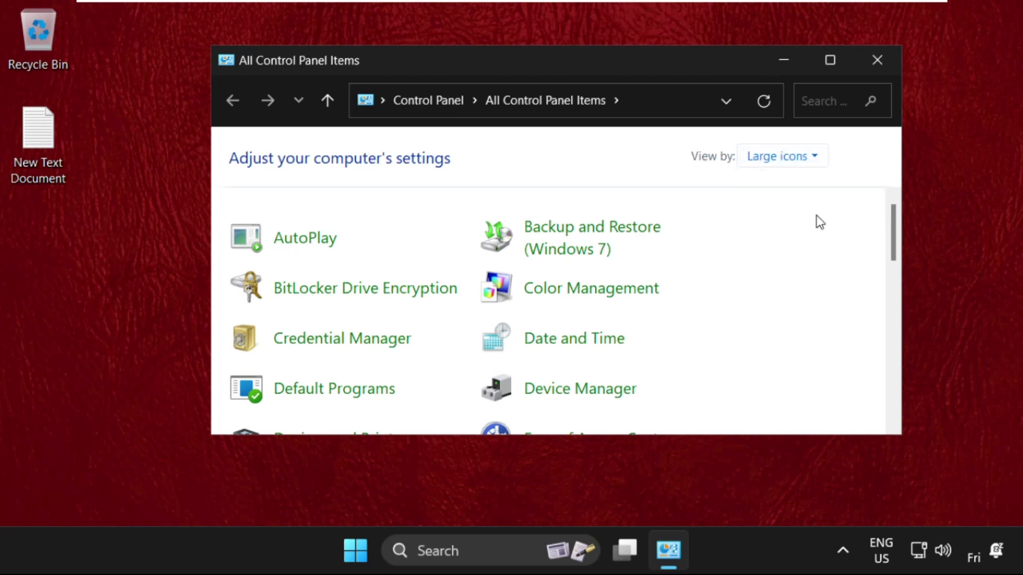
pyautogui.click(779, 157)
pyautogui.click(795, 187)
pyautogui.click(787, 157)
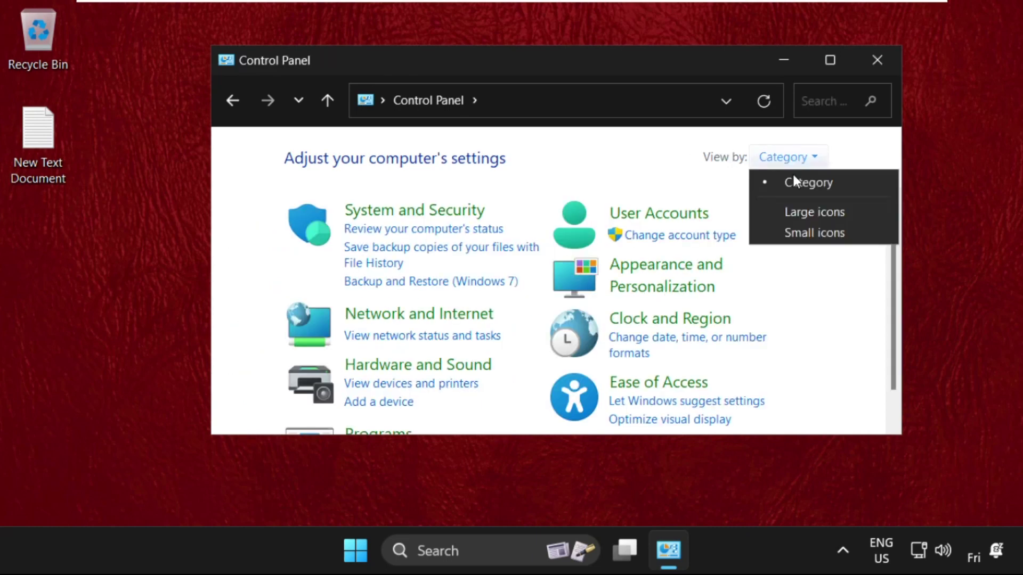
pyautogui.click(800, 212)
pyautogui.scroll(-2, 610, 286)
pyautogui.scroll(-2, 609, 287)
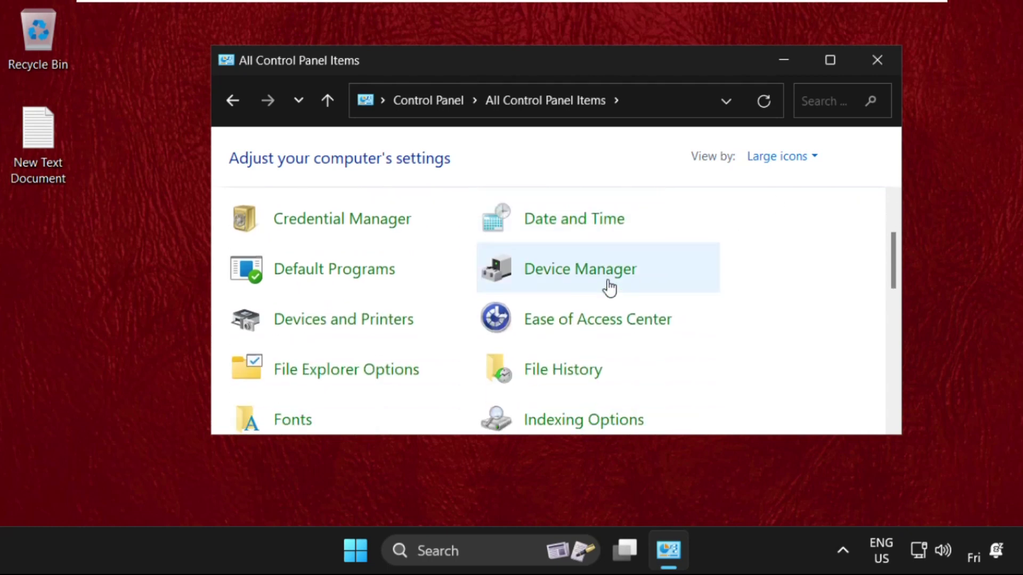
pyautogui.scroll(-2, 610, 287)
pyautogui.scroll(-1, 610, 286)
pyautogui.scroll(-2, 610, 287)
pyautogui.scroll(-1, 610, 295)
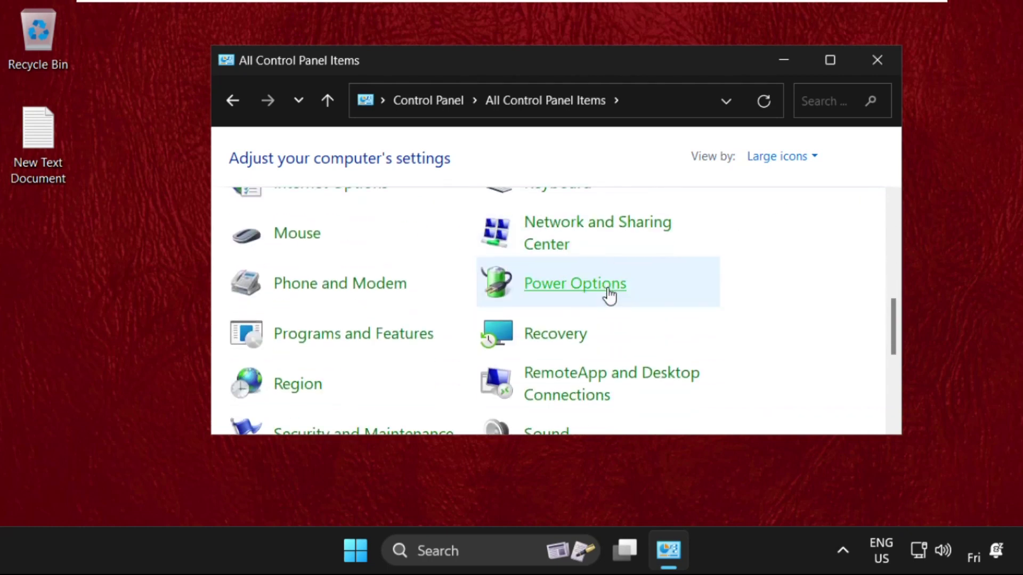
pyautogui.click(572, 293)
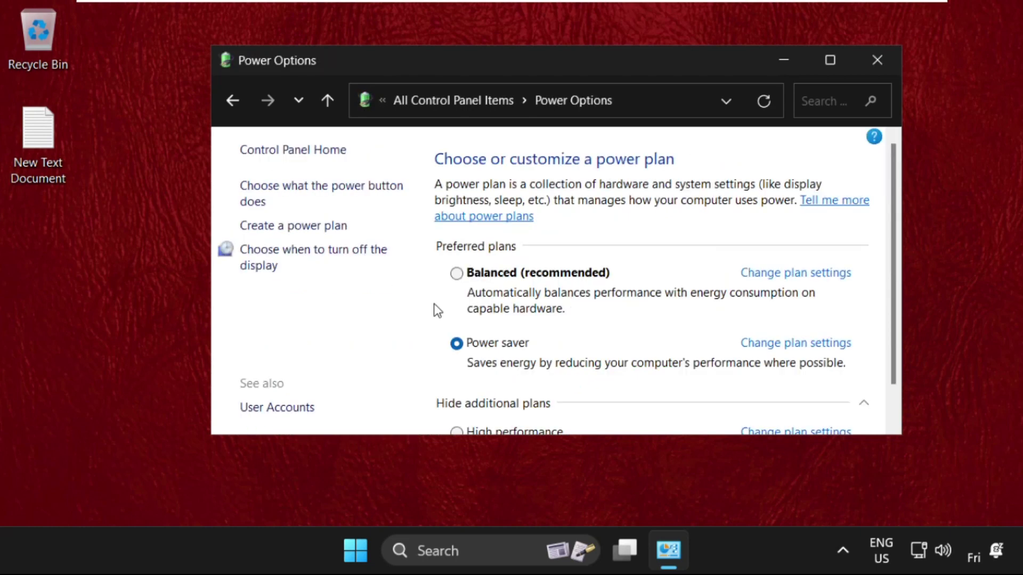
pyautogui.scroll(-1, 516, 254)
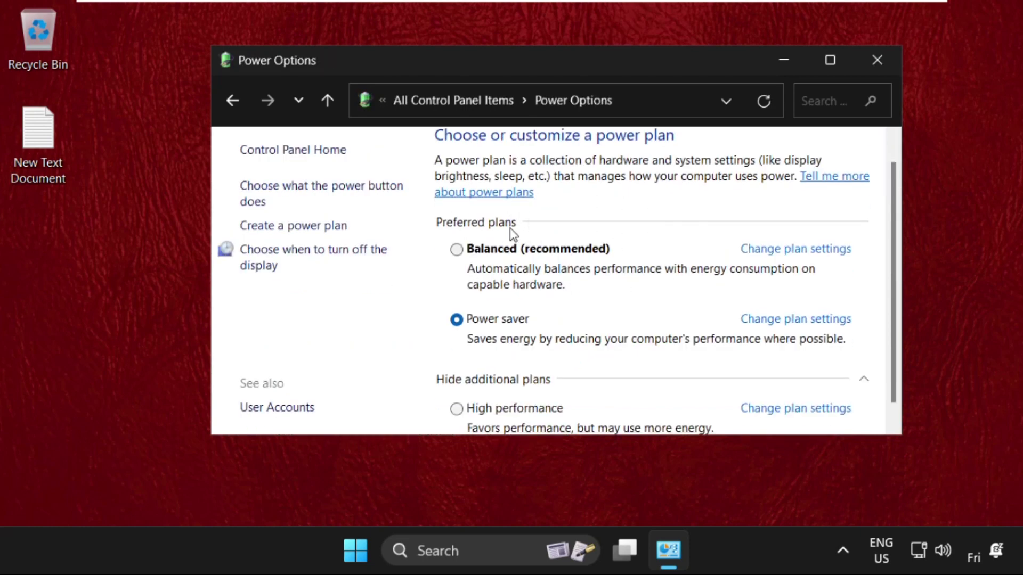
pyautogui.scroll(-1, 509, 228)
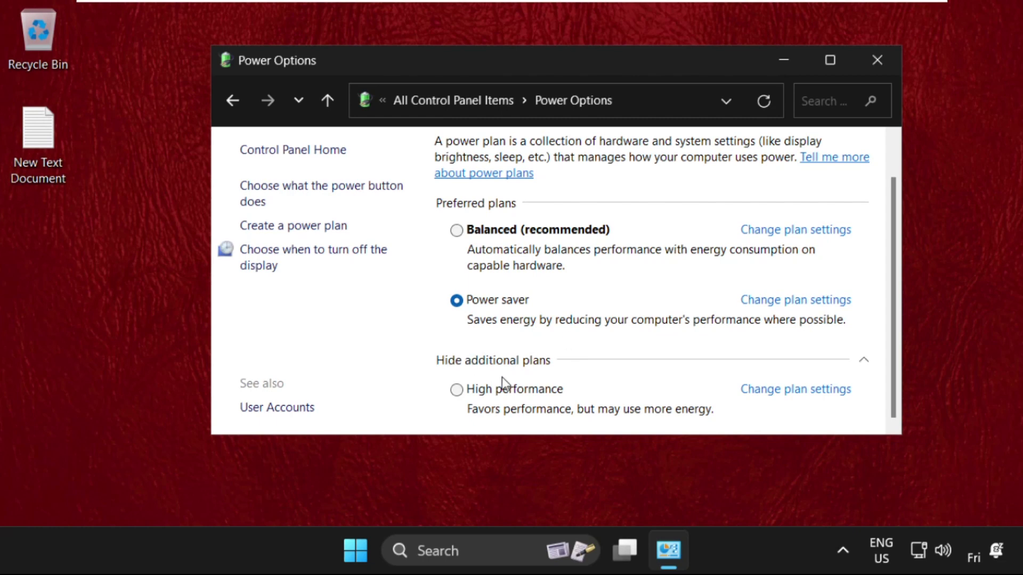
pyautogui.scroll(1, 502, 377)
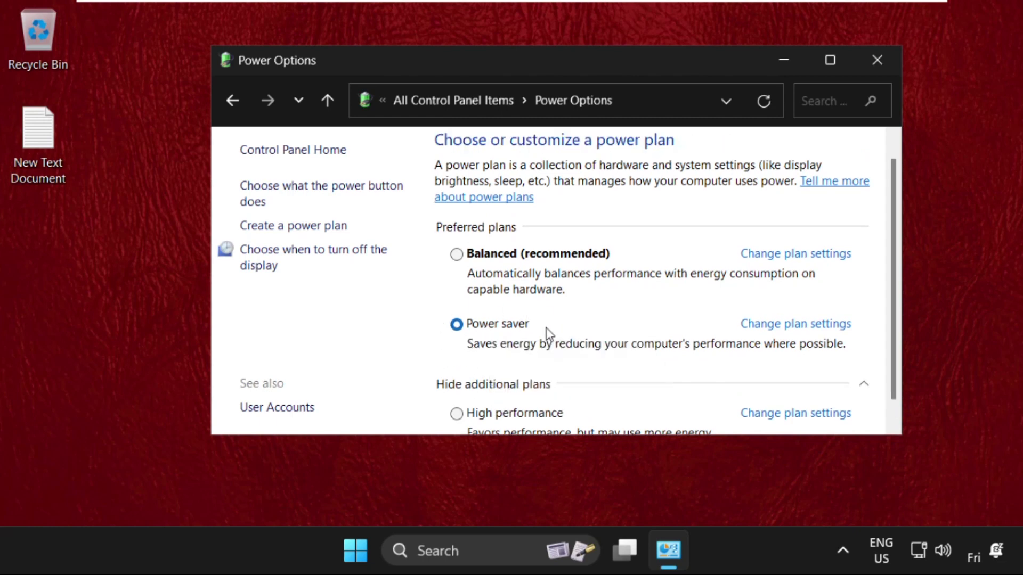
pyautogui.scroll(-1, 549, 330)
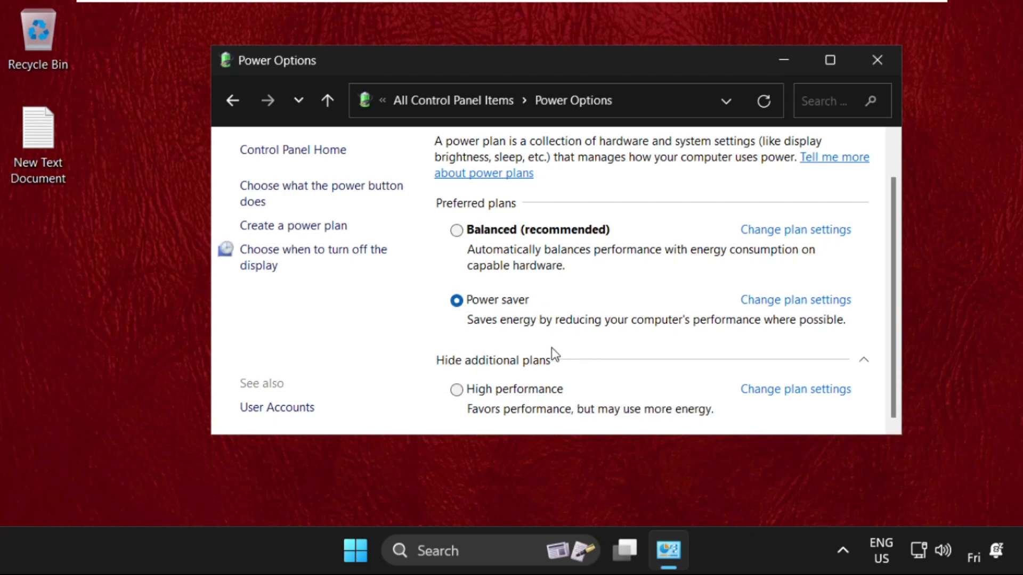
# - Open the 'Change plan settings' page for the Power saver plan
pyautogui.click(783, 304)
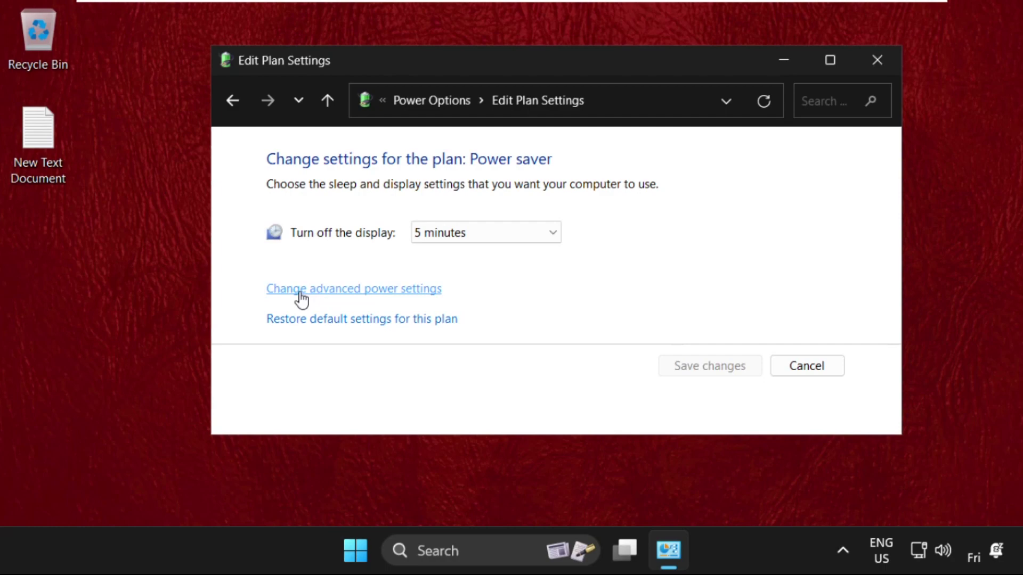
# - Open the advanced power settings and expand Desktop background settings > Slide show
pyautogui.click(396, 289)
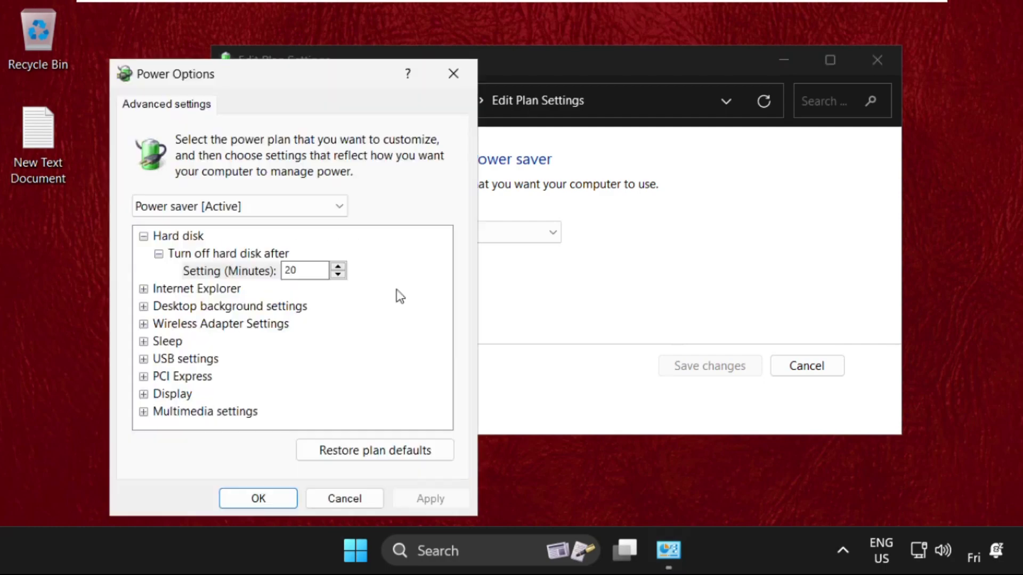
pyautogui.click(784, 60)
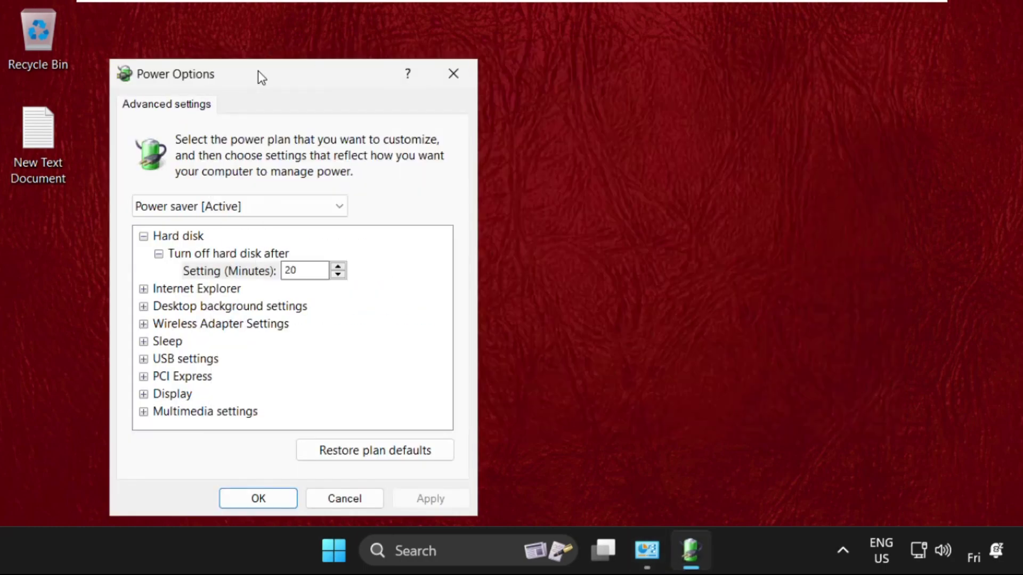
pyautogui.moveTo(258, 71); pyautogui.dragTo(535, 61)
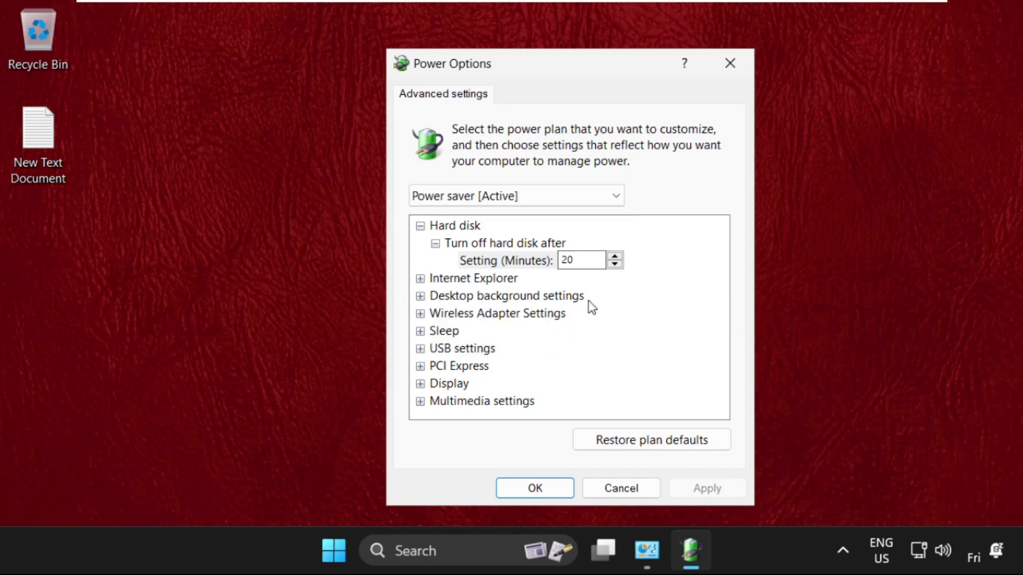
pyautogui.click(421, 295)
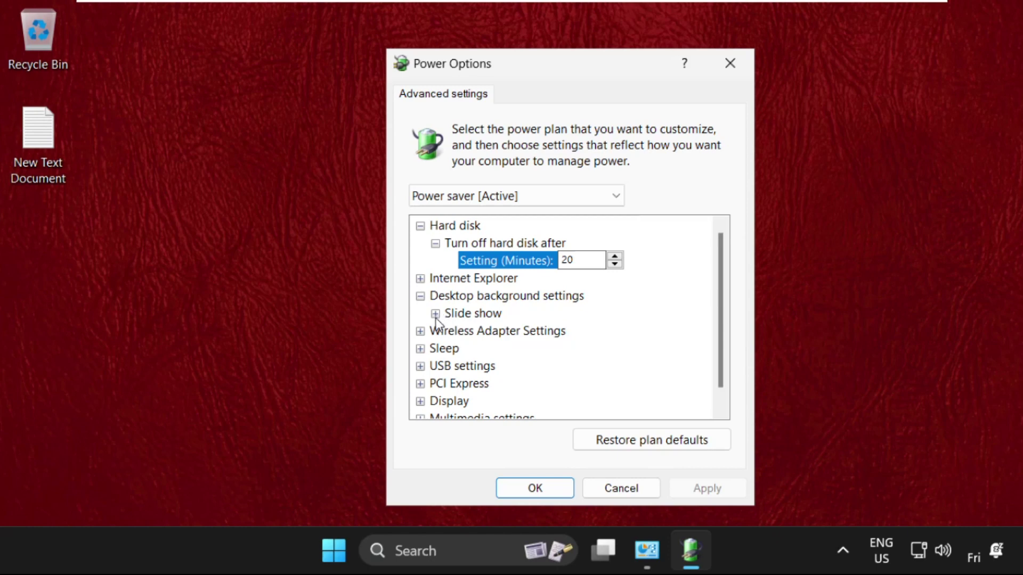
pyautogui.click(435, 313)
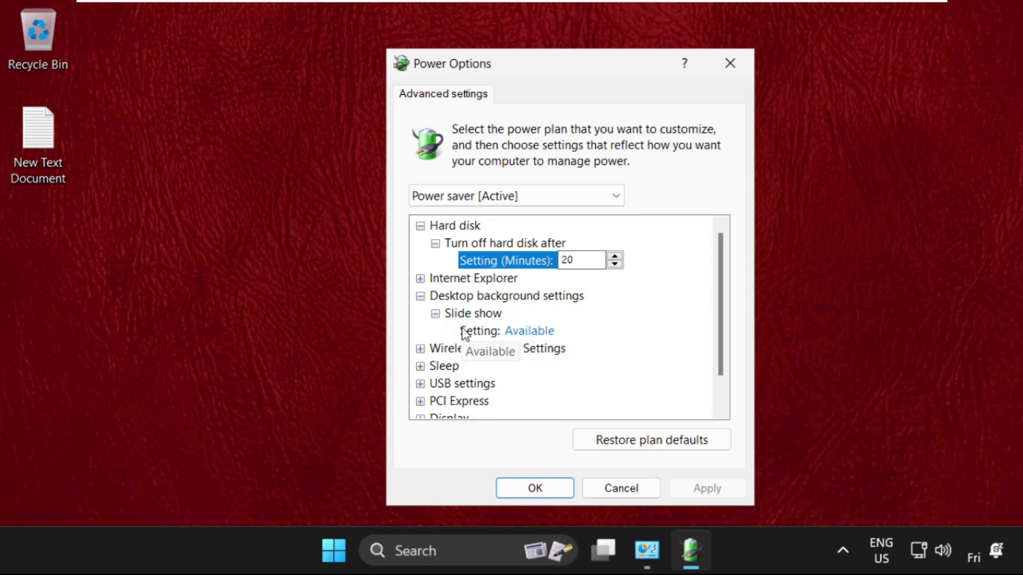
# - Set Slide show to Paused, apply and confirm, then show Start's power choices
pyautogui.click(533, 331)
pyautogui.click(559, 331)
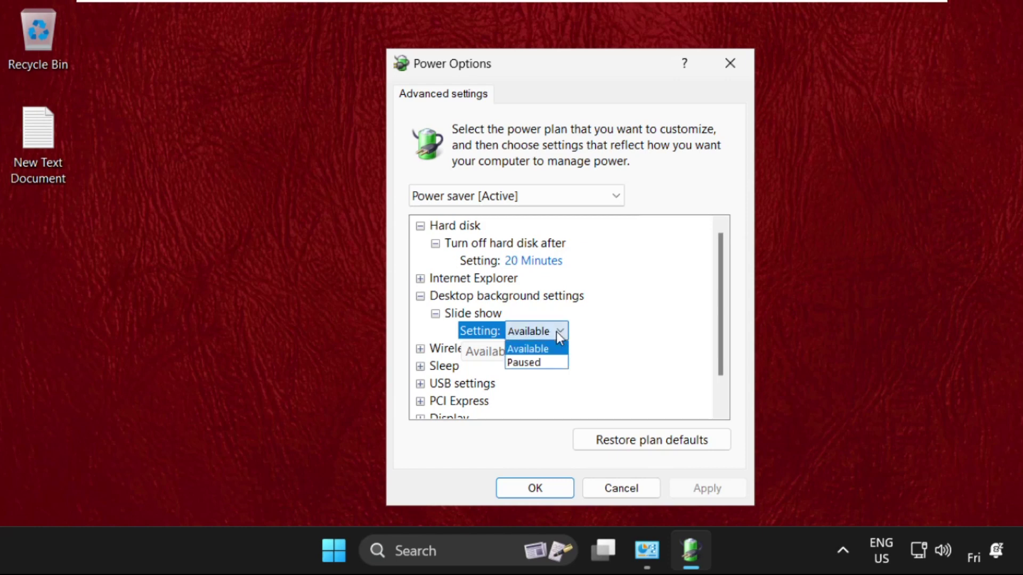
pyautogui.click(532, 359)
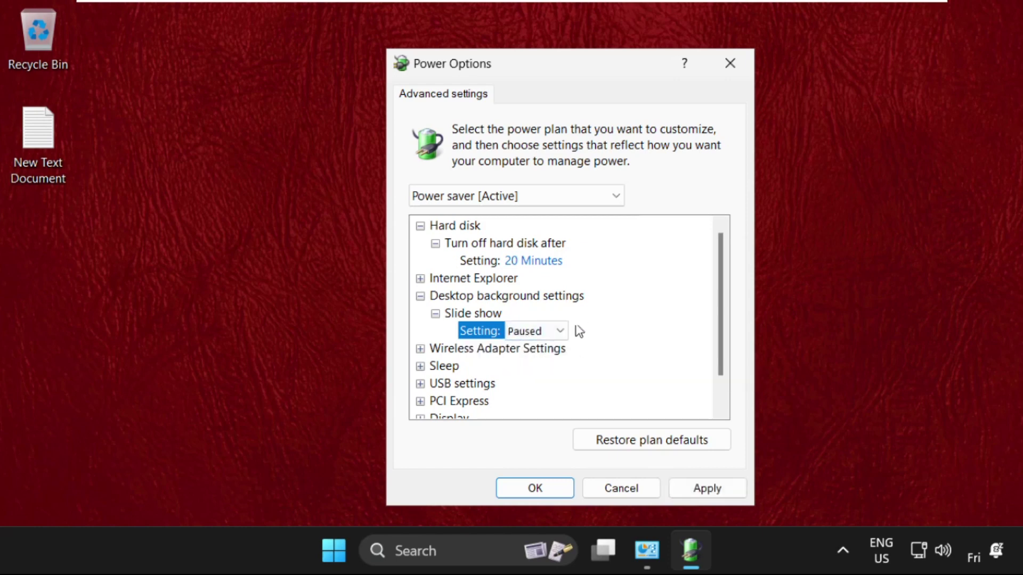
pyautogui.click(707, 488)
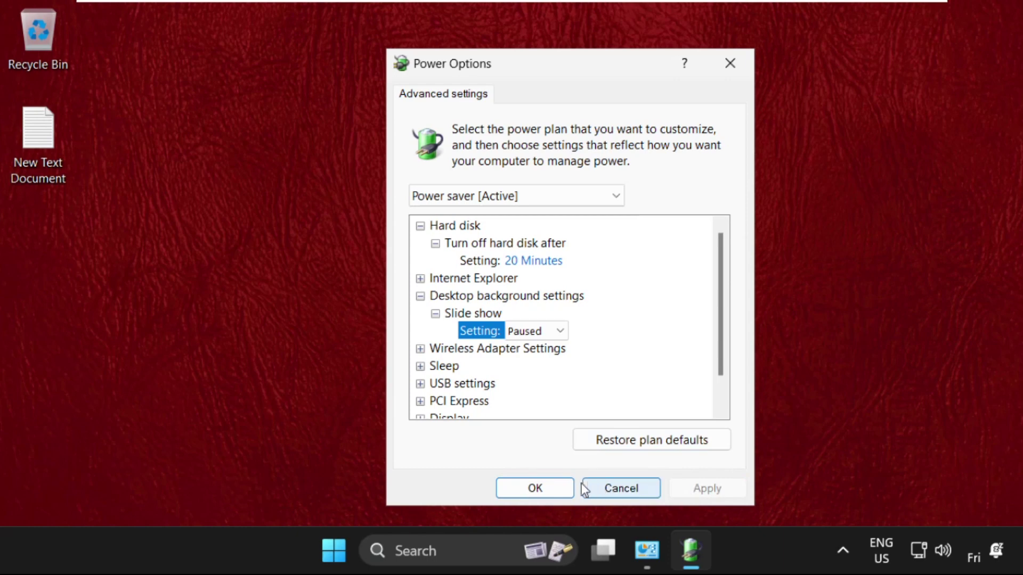
pyautogui.click(535, 488)
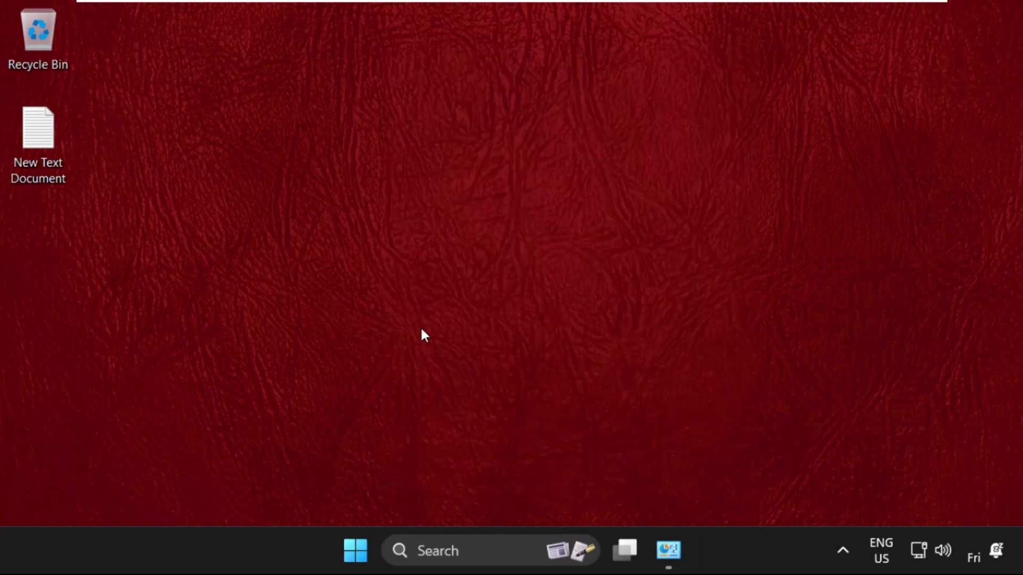
pyautogui.click(355, 550)
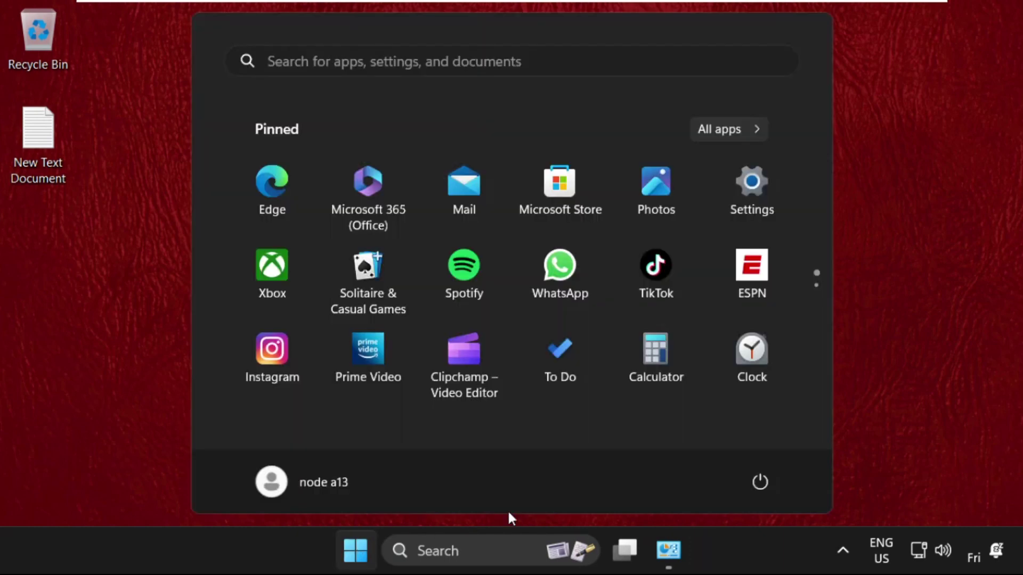
pyautogui.click(759, 482)
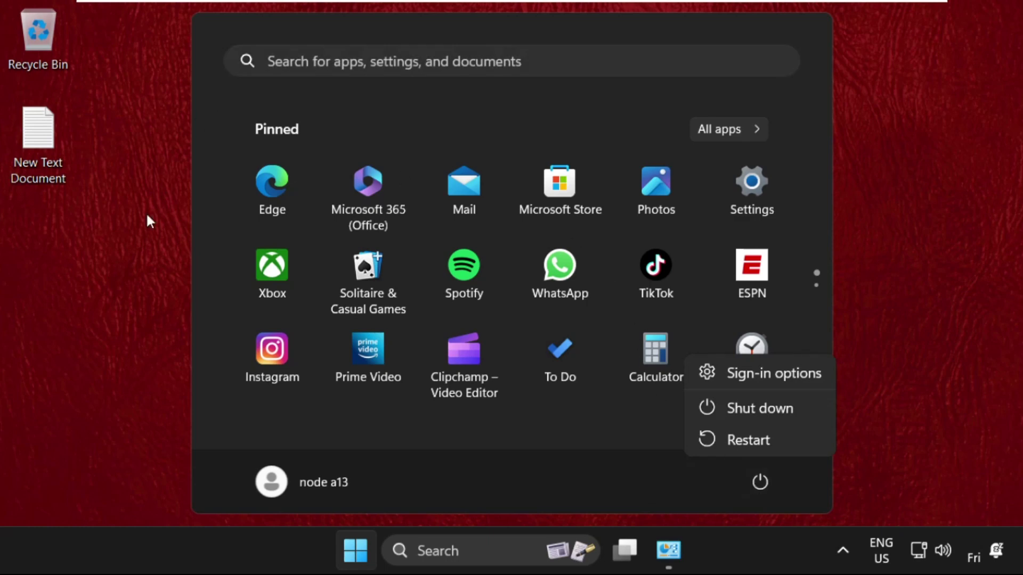